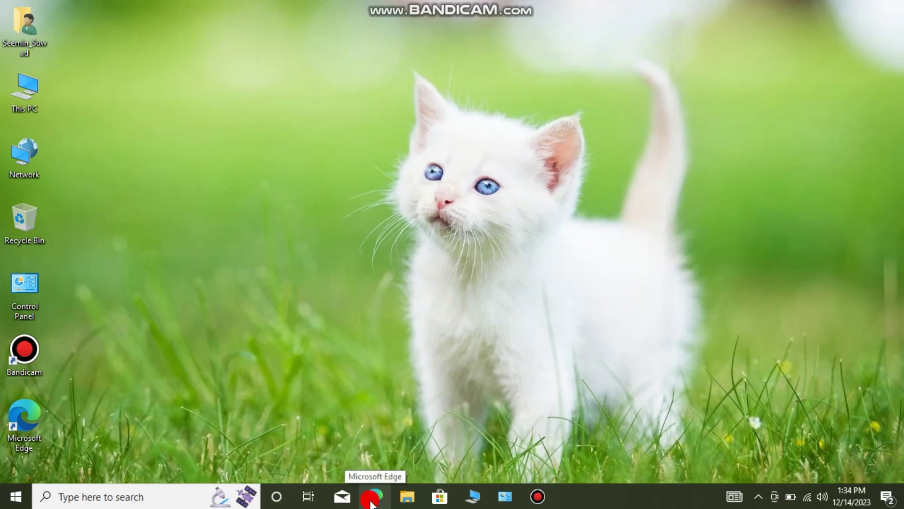
Search Windows from the taskbar search box for 'edge'
left_click(196, 494)
type("e")
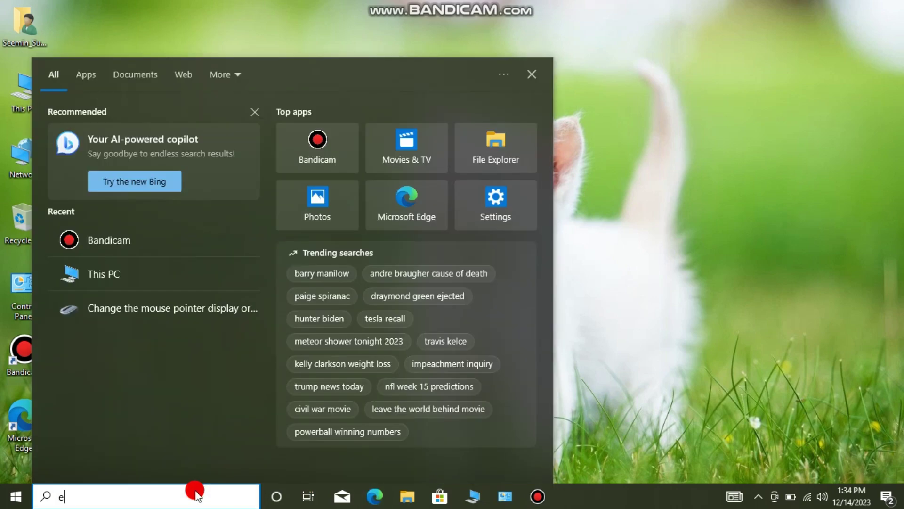
type("dge")
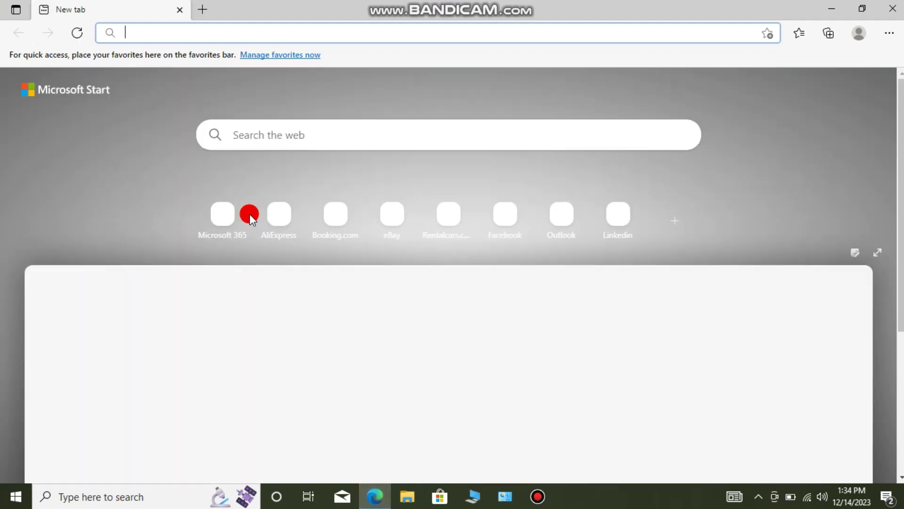
Search for the Chrome download in Edge, download ChromeSetup.exe, and show it in its folder
type("g")
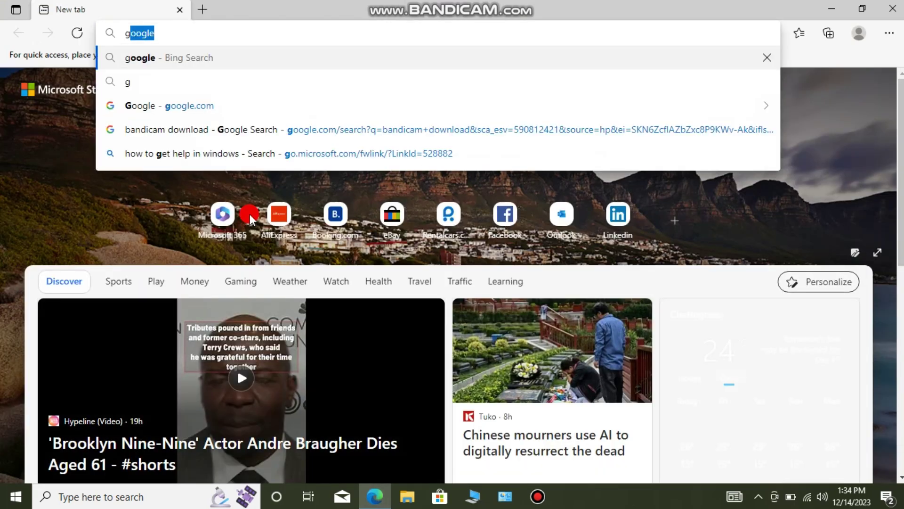
type("oogle")
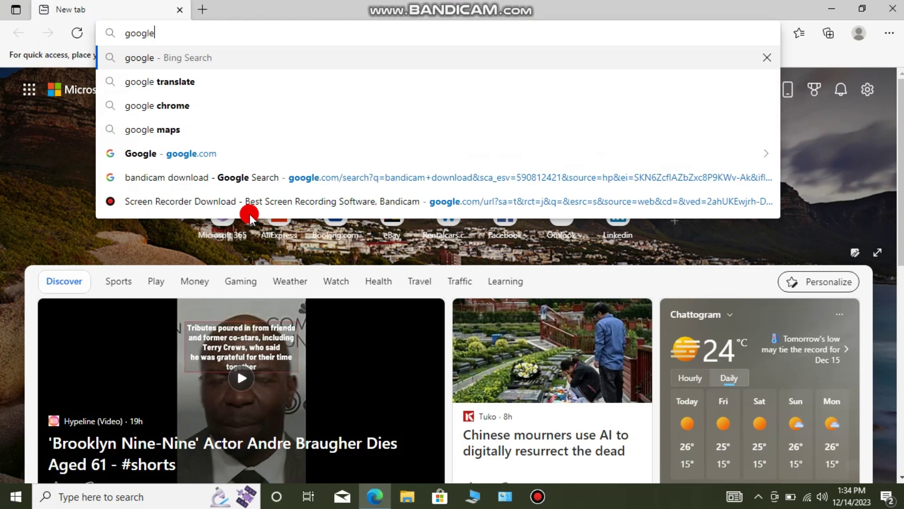
type(" chr")
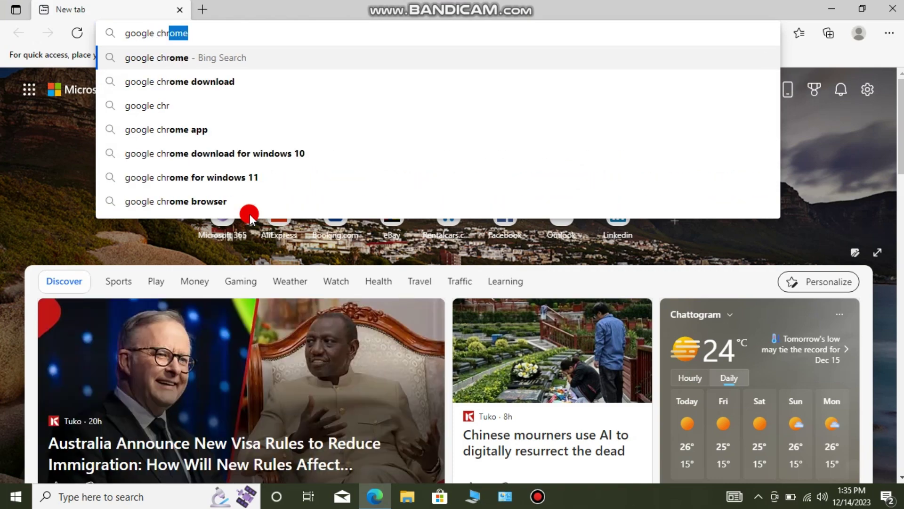
left_click(268, 154)
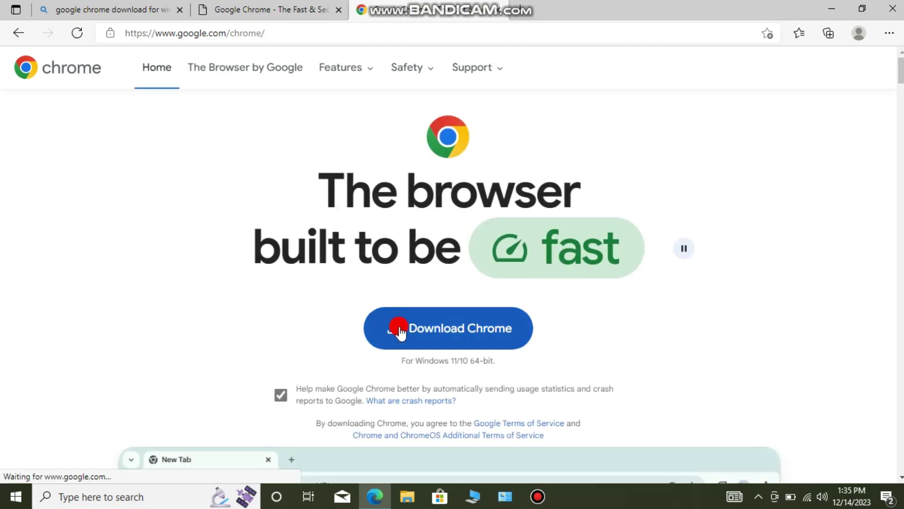
left_click(399, 329)
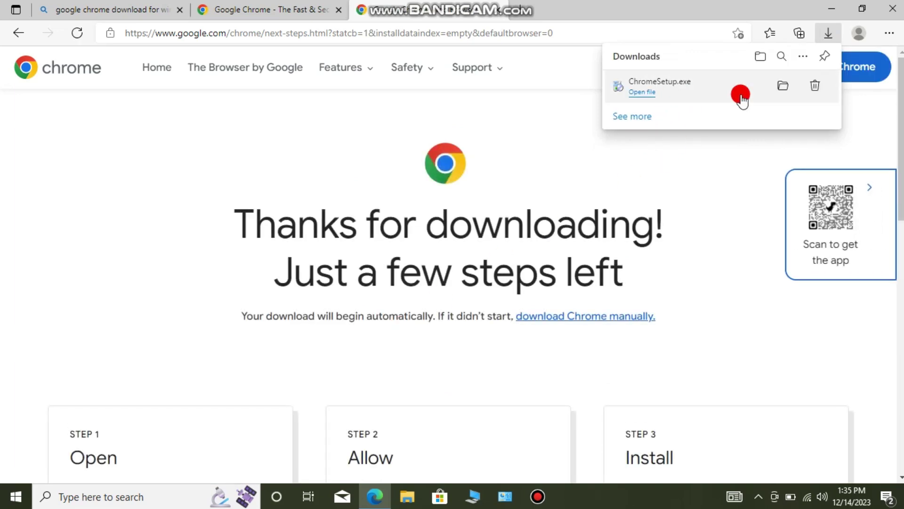
mouse_move(706, 85)
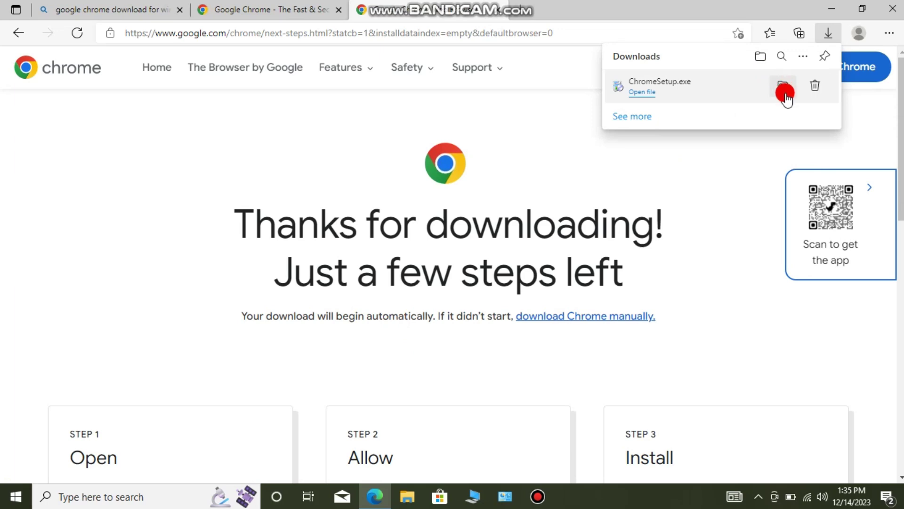
left_click(783, 89)
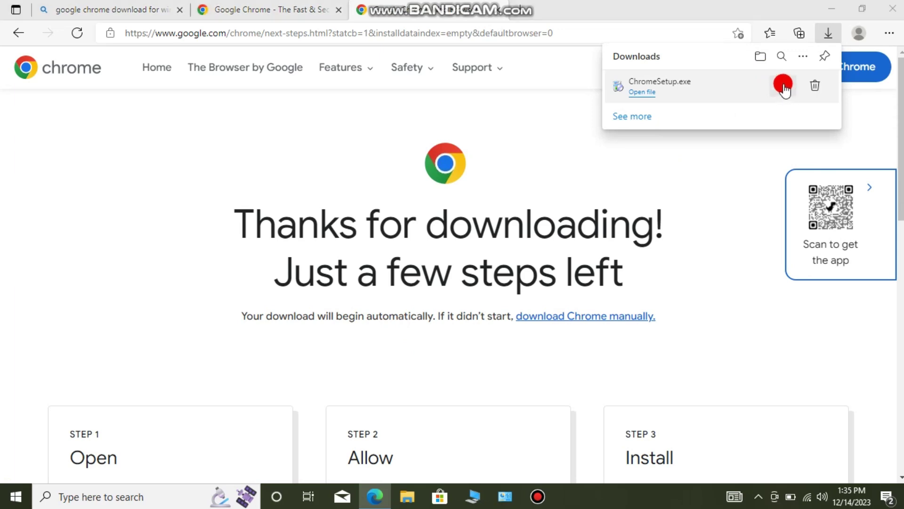
Maximize the Downloads window and run ChromeSetup from its right-click menu
left_click(787, 58)
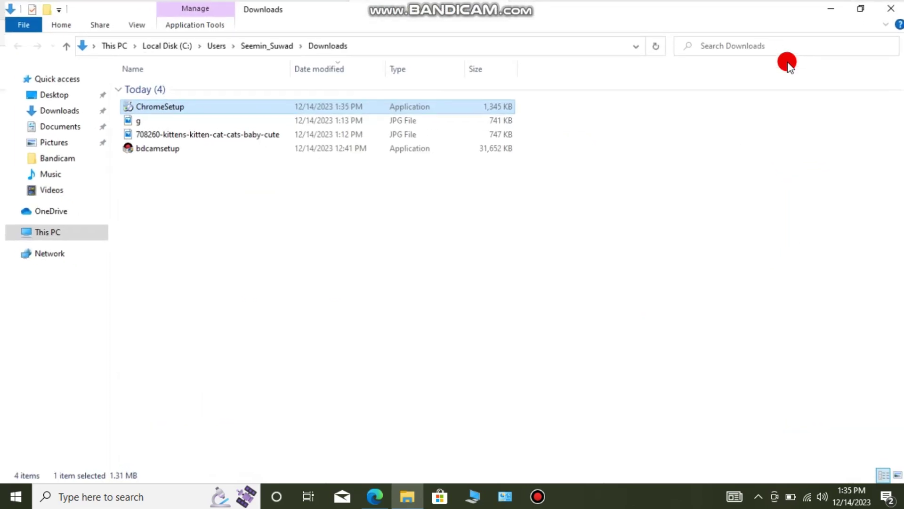
right_click(384, 108)
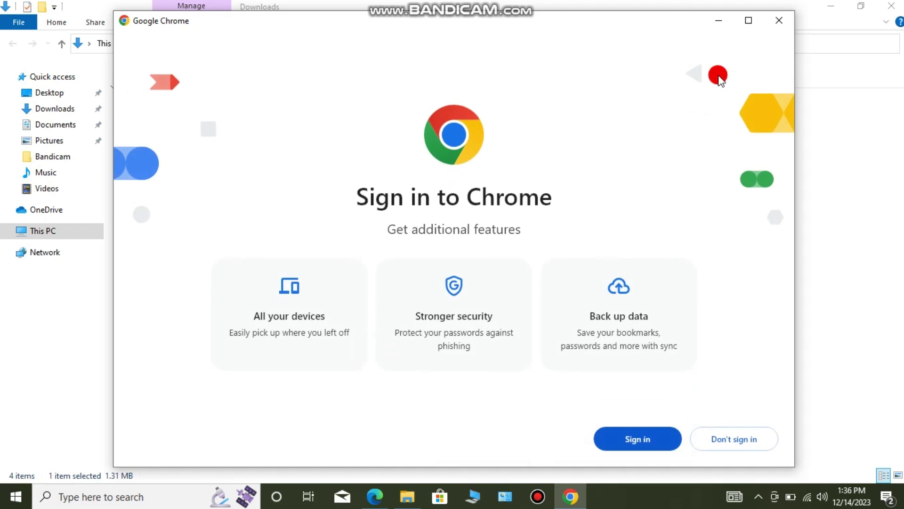
Maximize Chrome, decline signing in, and get past the default-browser page
left_click(757, 18)
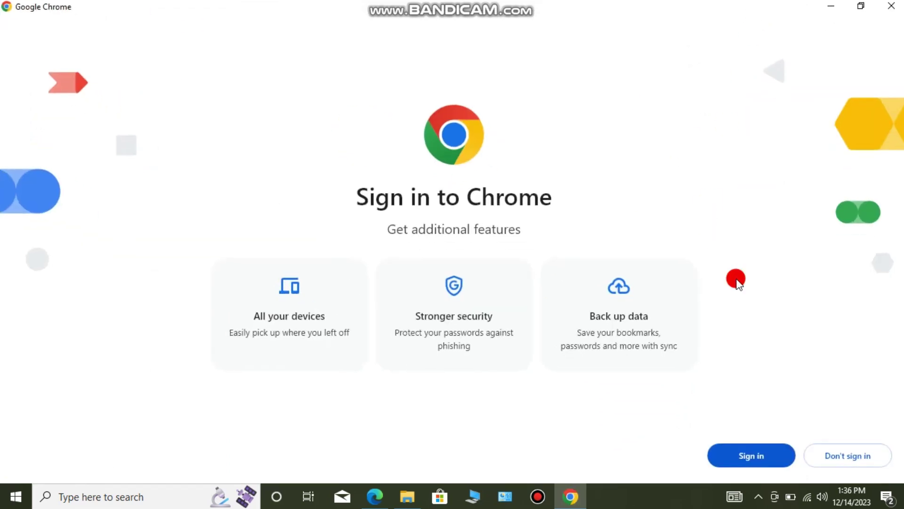
left_click(840, 456)
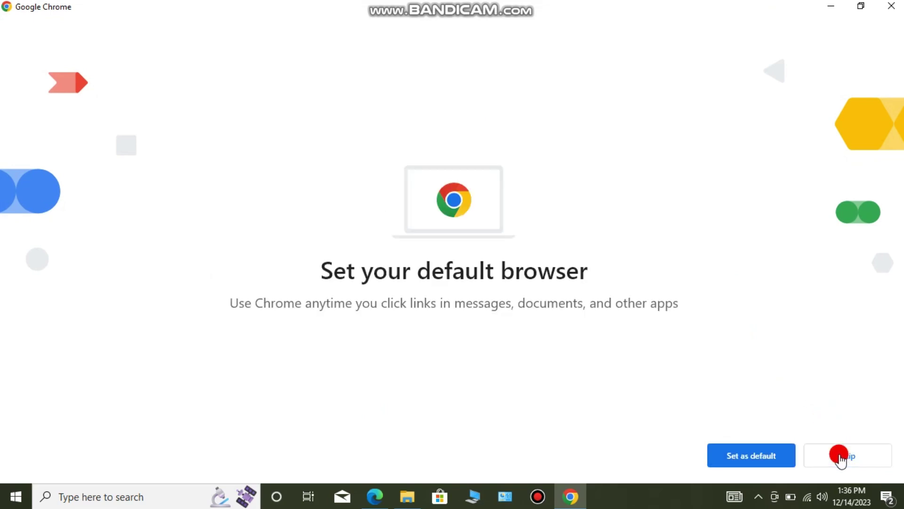
left_click(731, 460)
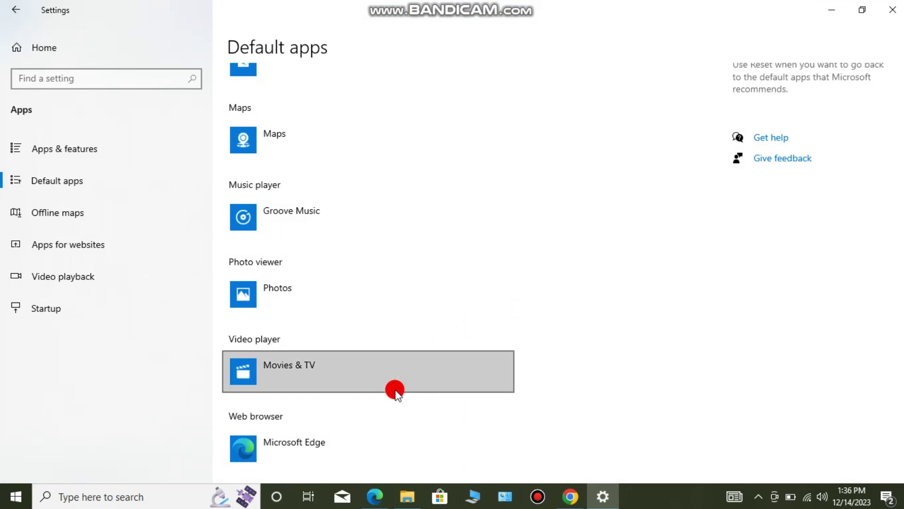
Switch the Default apps web browser from Microsoft Edge to Google Chrome, then close Settings
left_click(336, 442)
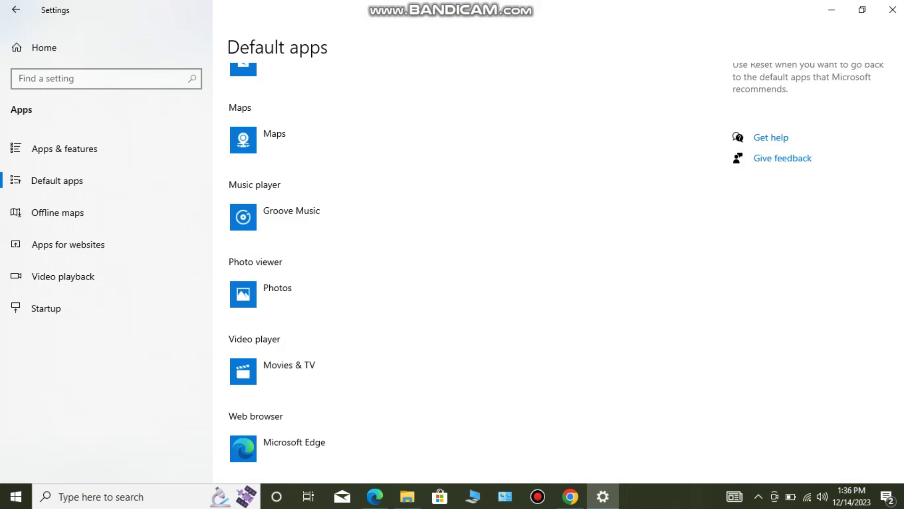
left_click(900, 198)
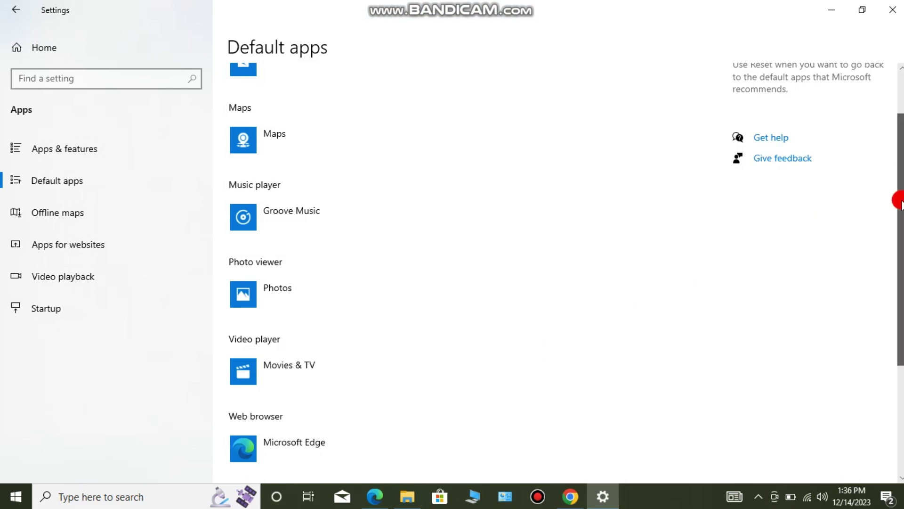
left_click_drag(900, 198, 895, 303)
left_click(361, 238)
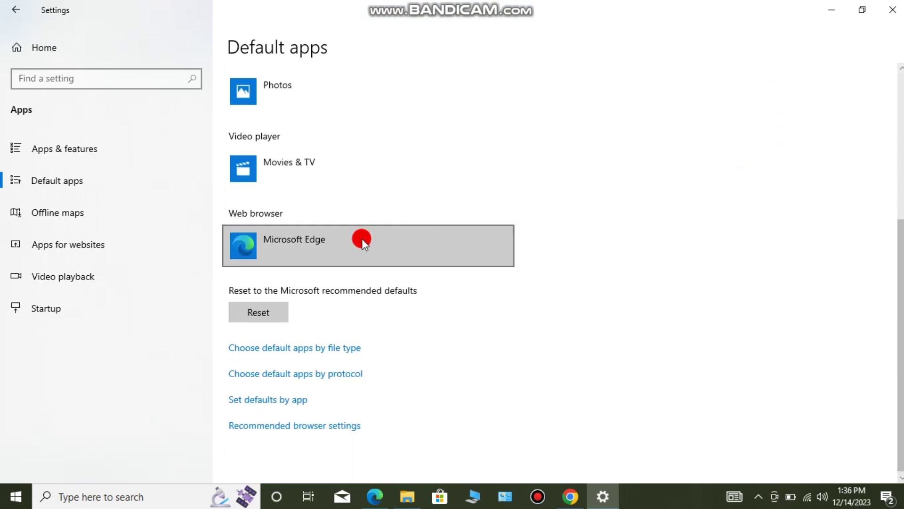
left_click(324, 254)
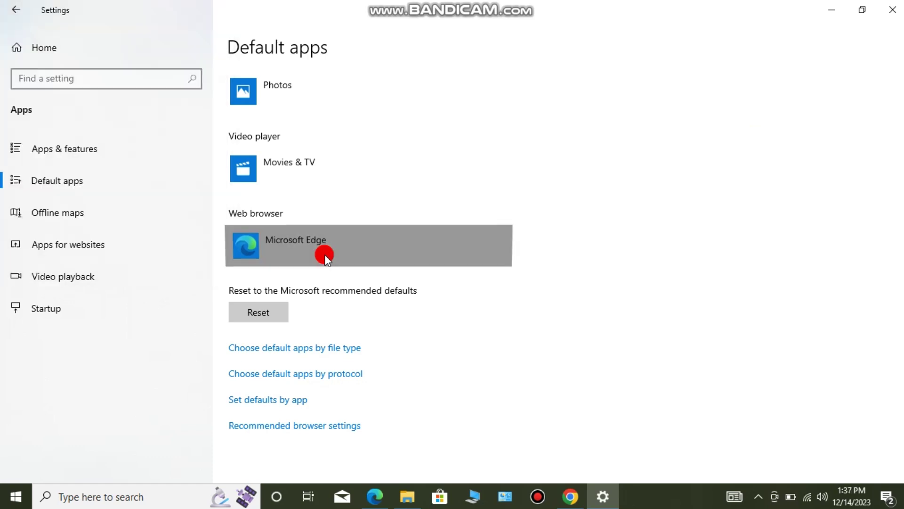
left_click(597, 221)
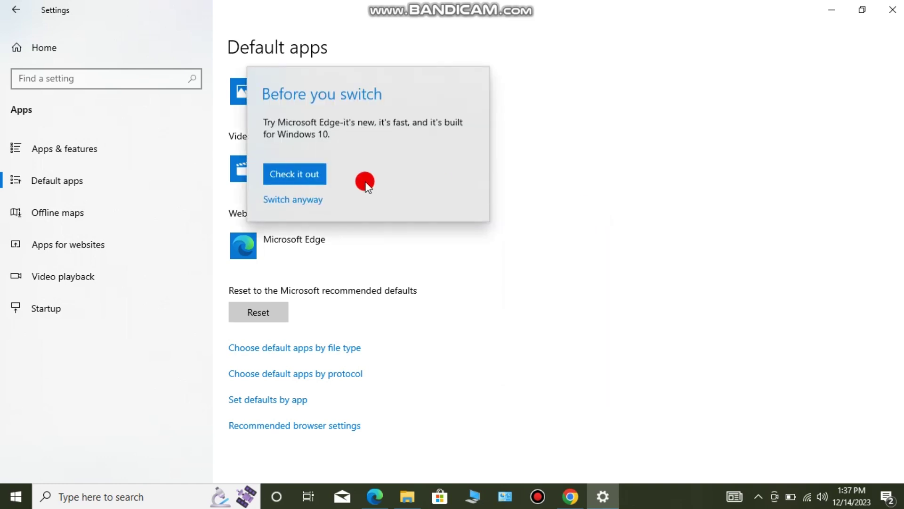
left_click(311, 200)
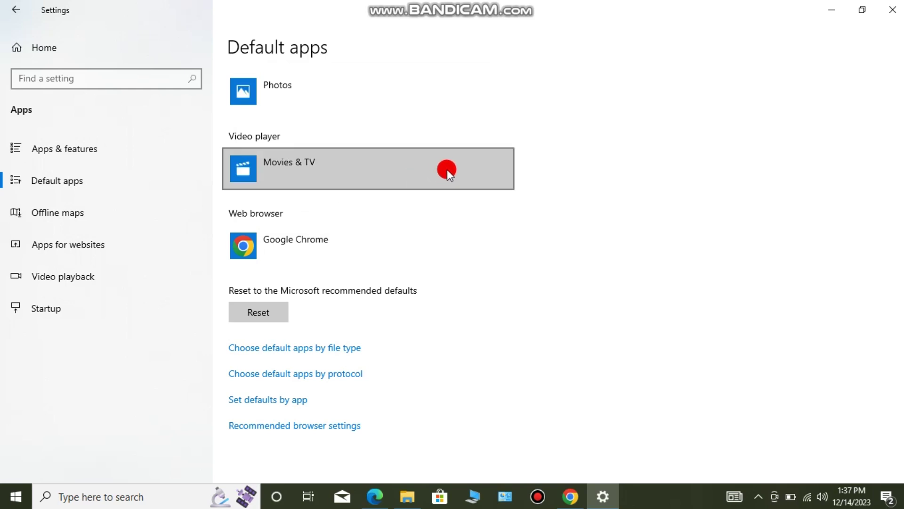
left_click(890, 10)
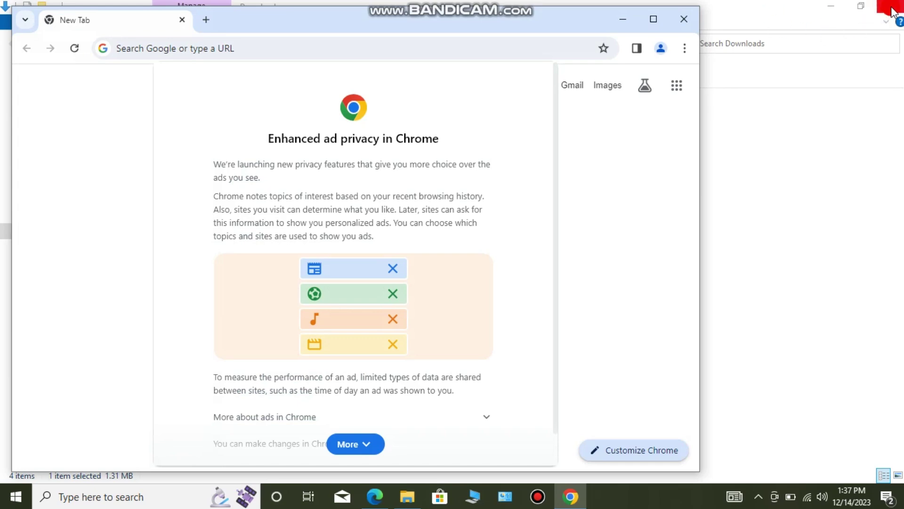
Close Explorer, dismiss the ad privacy notice, maximize Chrome, and open Customize Chrome
left_click(892, 10)
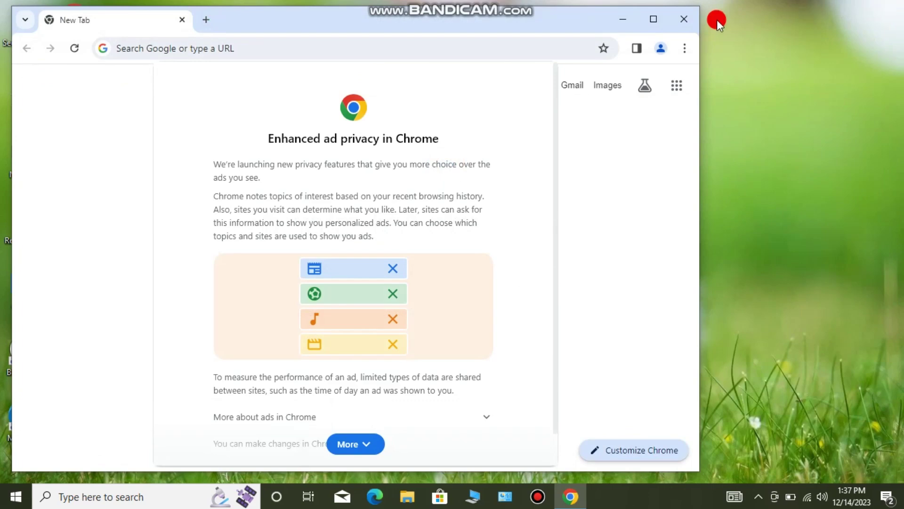
left_click(656, 18)
left_click(372, 446)
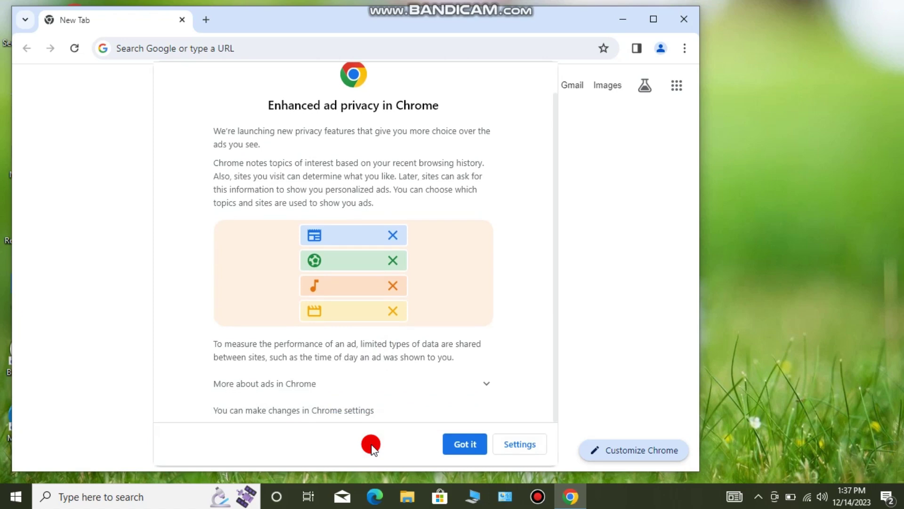
left_click(459, 445)
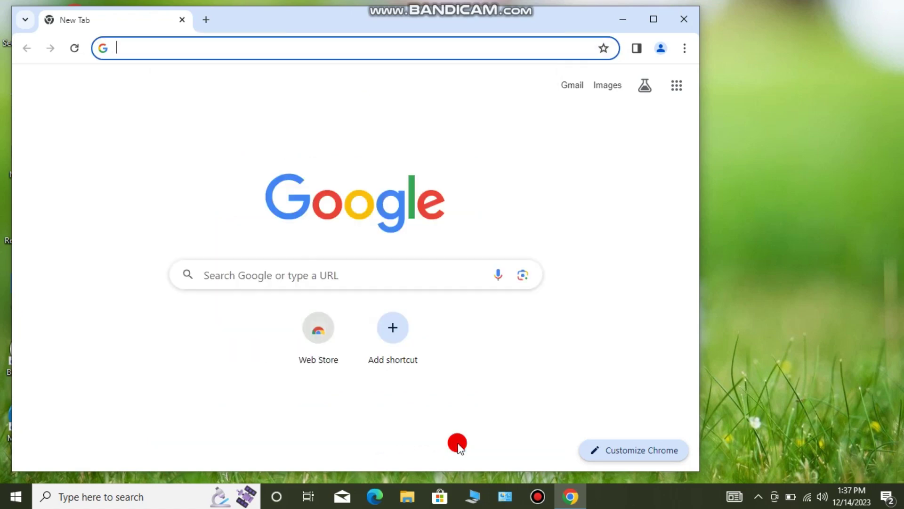
left_click(654, 20)
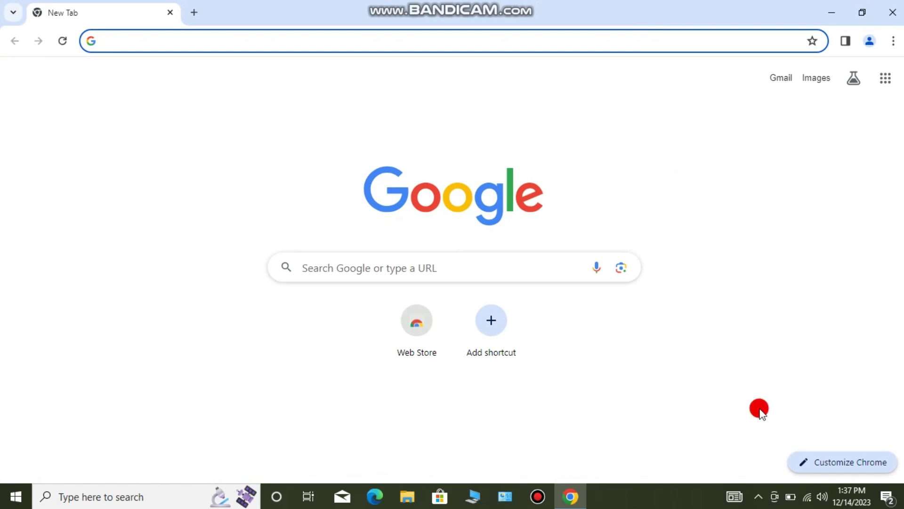
left_click(810, 462)
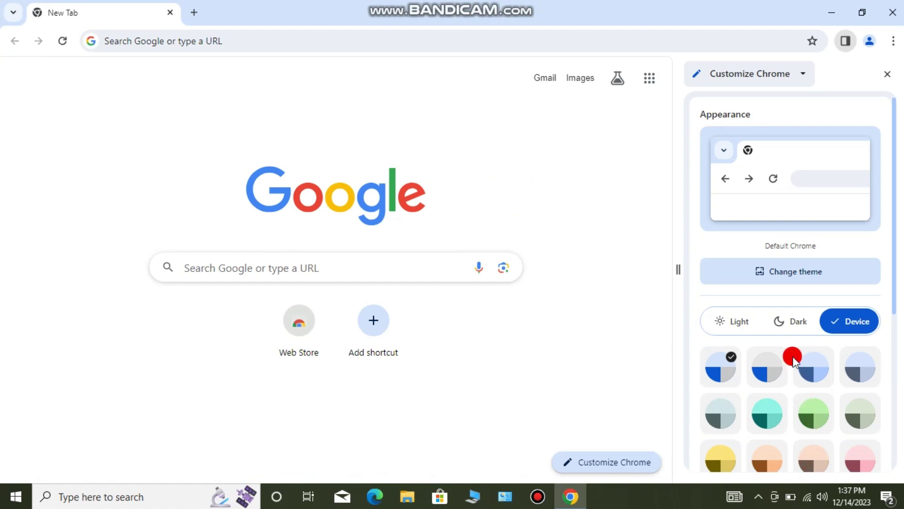
Apply the Coral Reefs, New Caledonia image from the Seascapes themes and return to Appearance
left_click(792, 266)
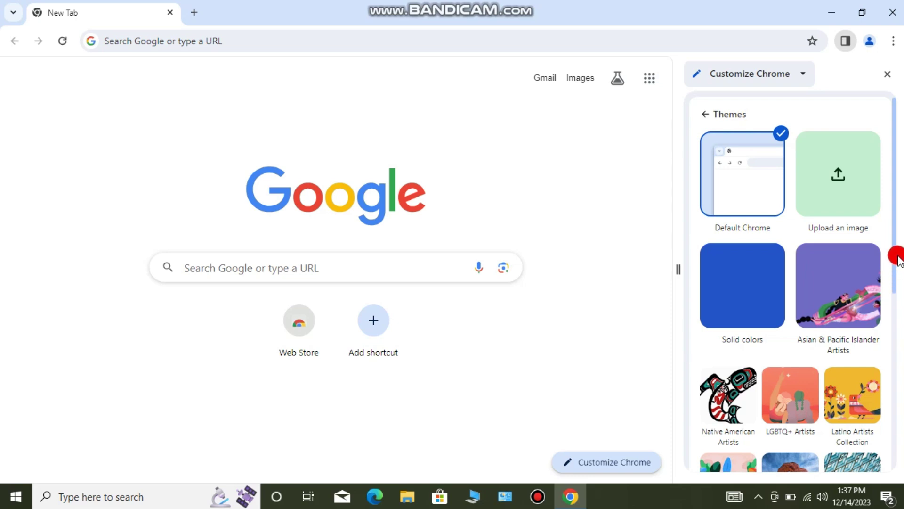
left_click_drag(894, 201, 894, 290)
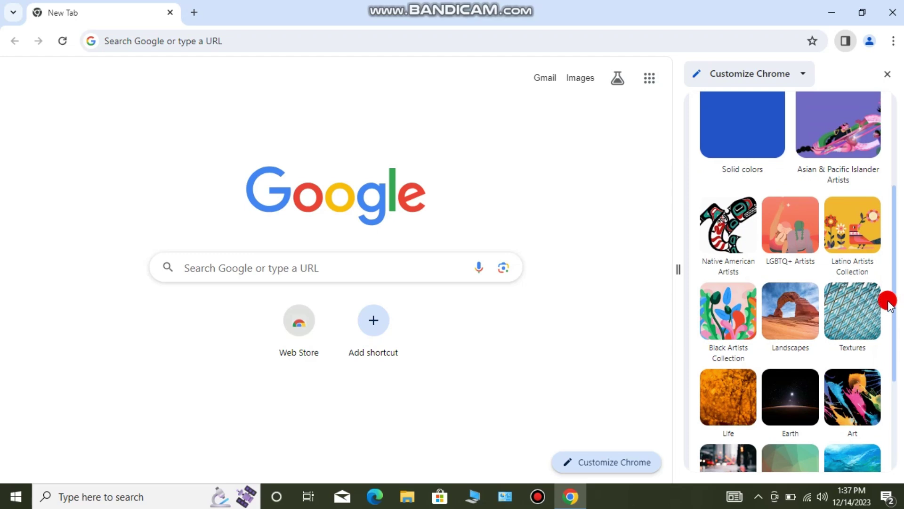
left_click(853, 450)
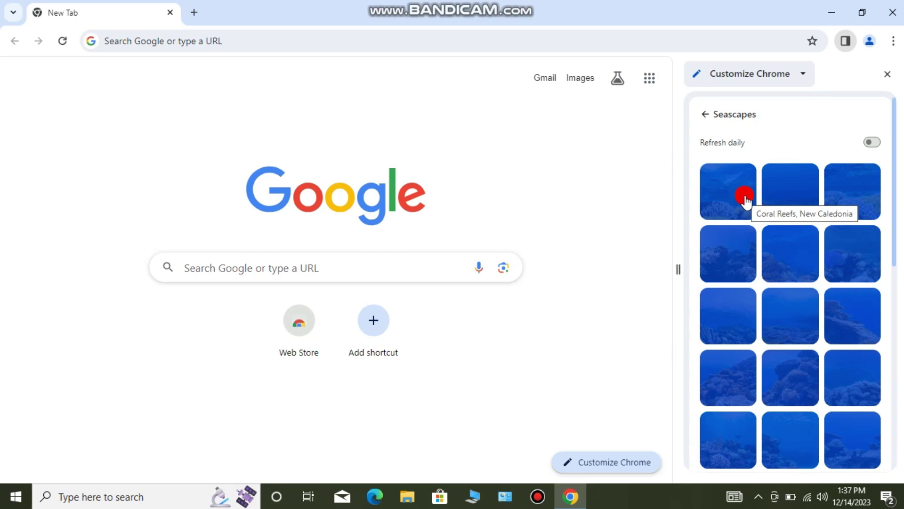
left_click(871, 142)
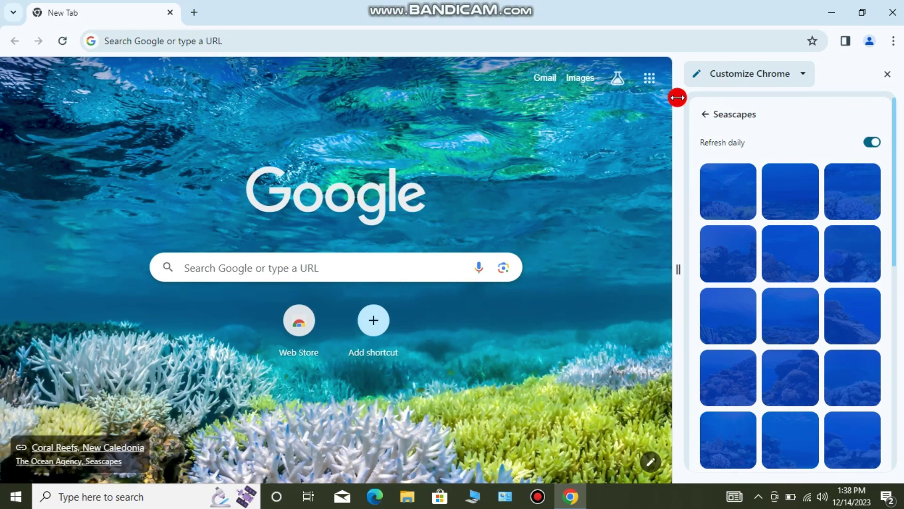
double_click(704, 121)
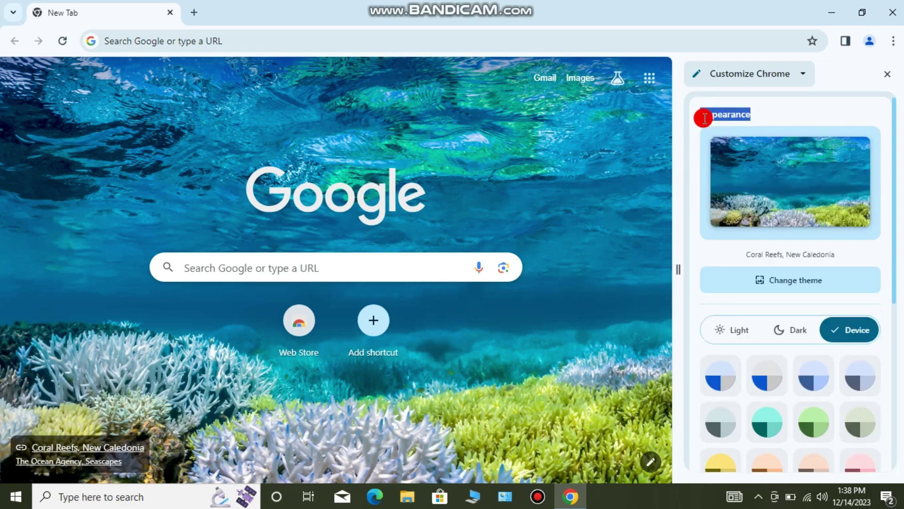
Close and reopen the Customize Chrome panel, then go back to the full Themes list
left_click(799, 281)
left_click(798, 278)
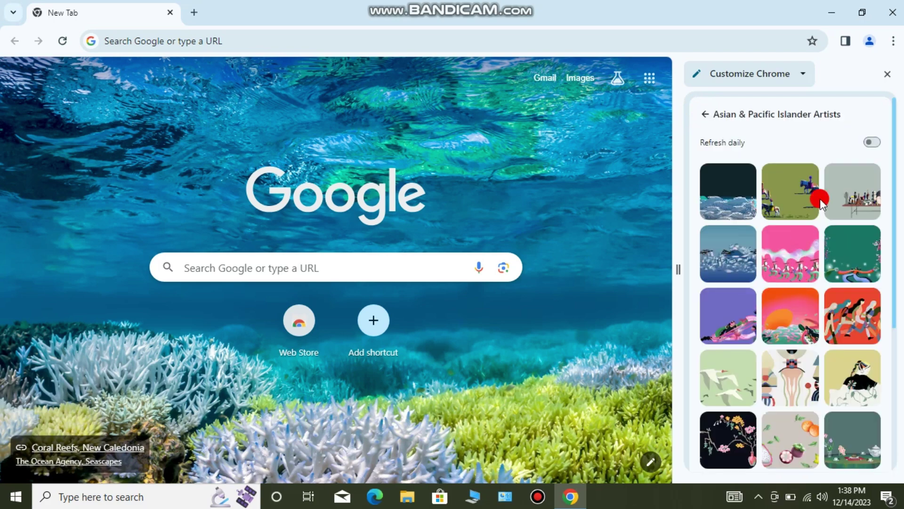
left_click(880, 77)
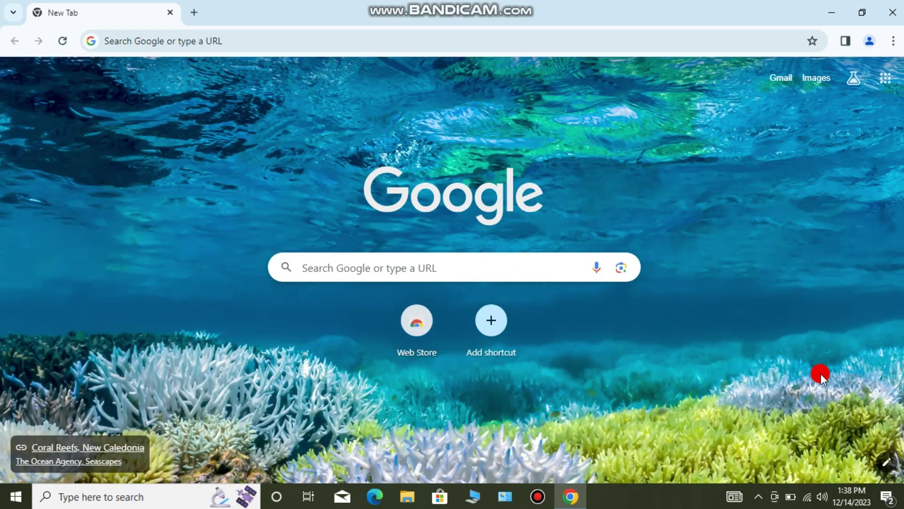
left_click(889, 462)
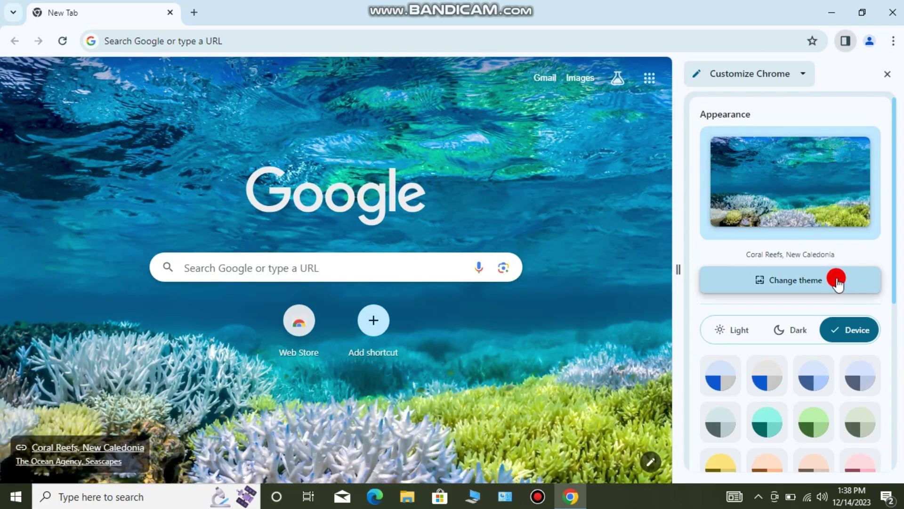
left_click(827, 279)
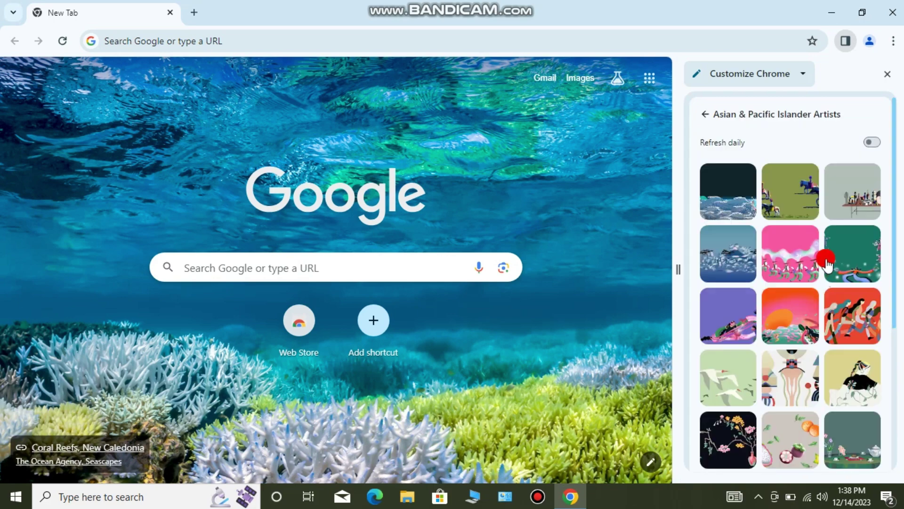
left_click(706, 115)
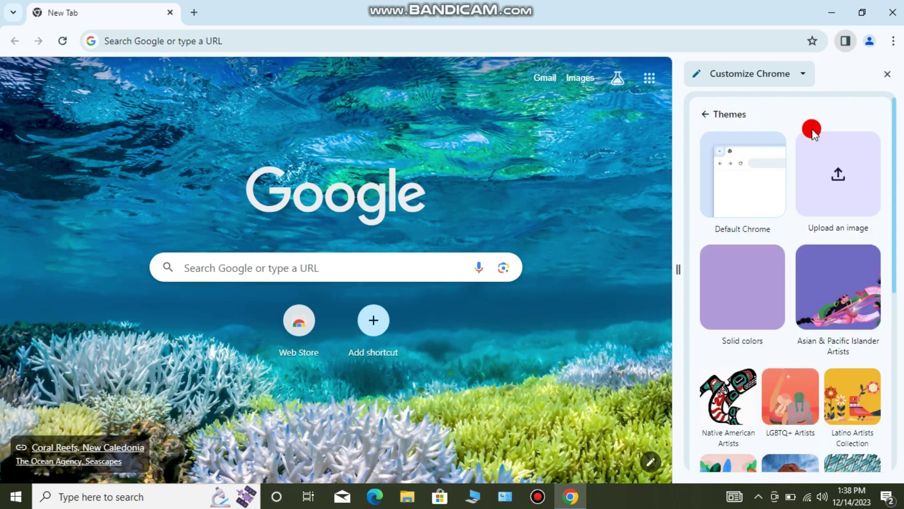
Upload the white kitten JPG from Downloads as the new tab background
left_click(829, 174)
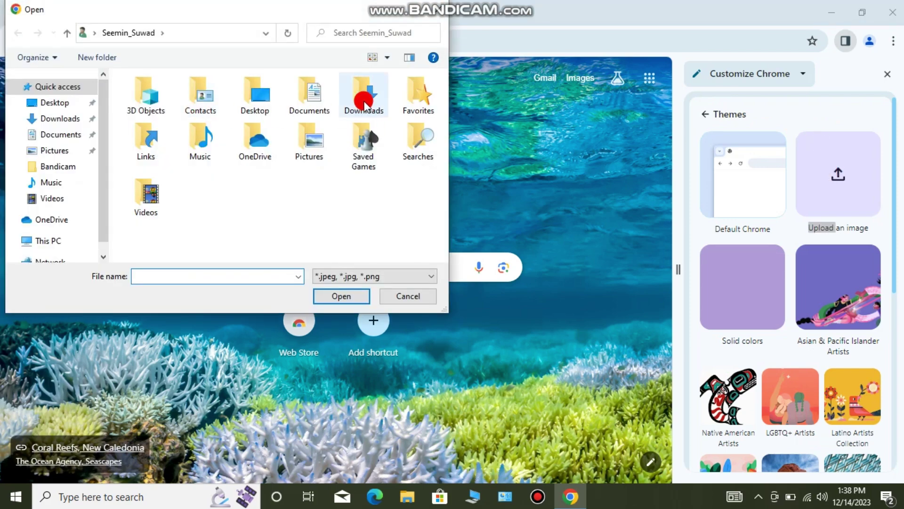
left_click(363, 99)
double_click(362, 97)
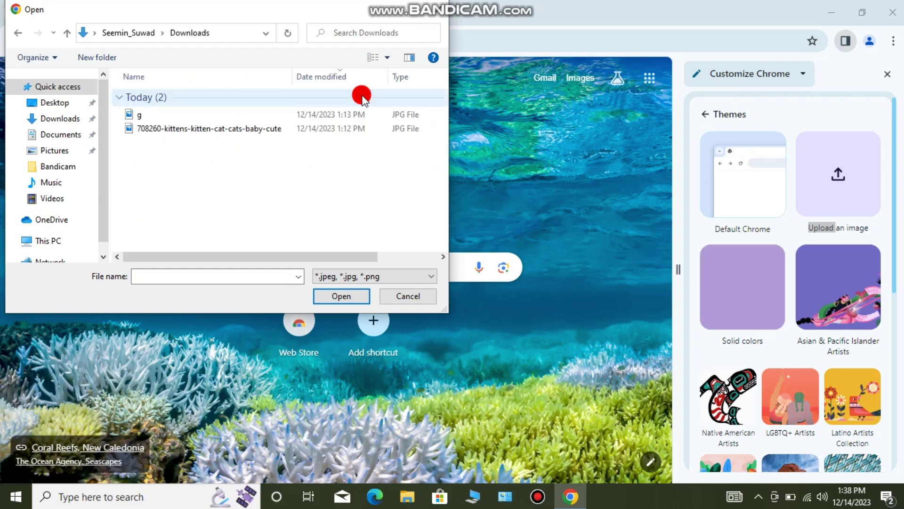
left_click(278, 135)
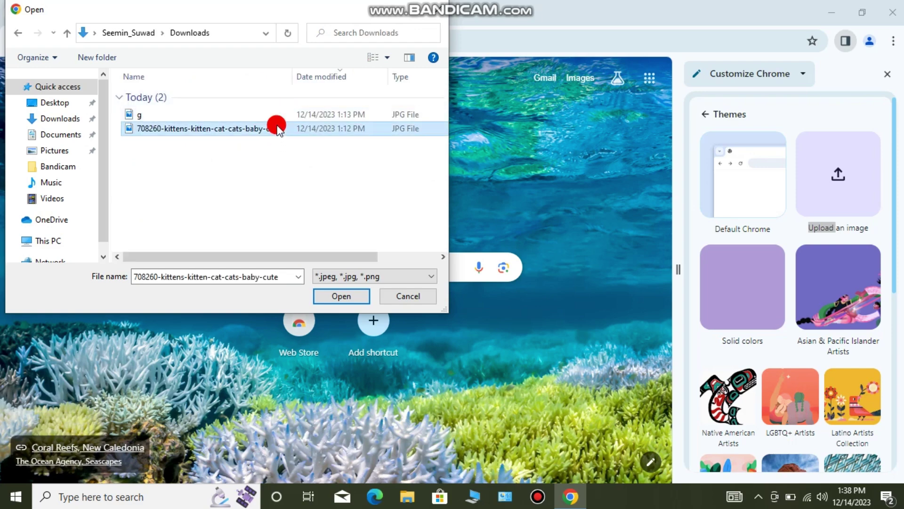
left_click(327, 295)
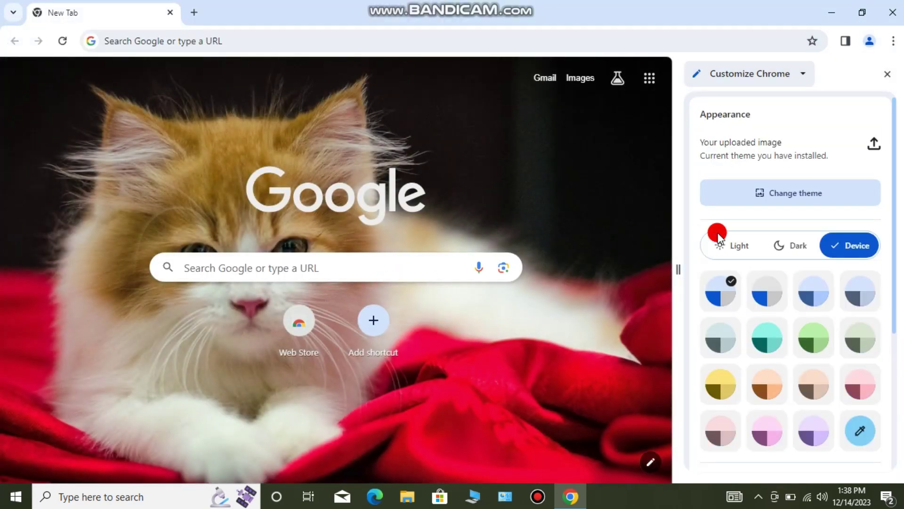
Upload image file 'g' from Downloads as the background
left_click(823, 165)
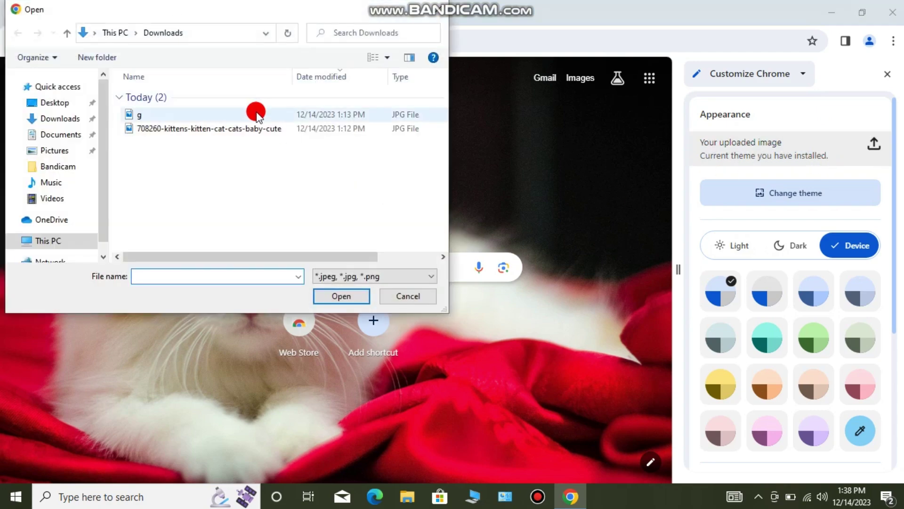
left_click(257, 114)
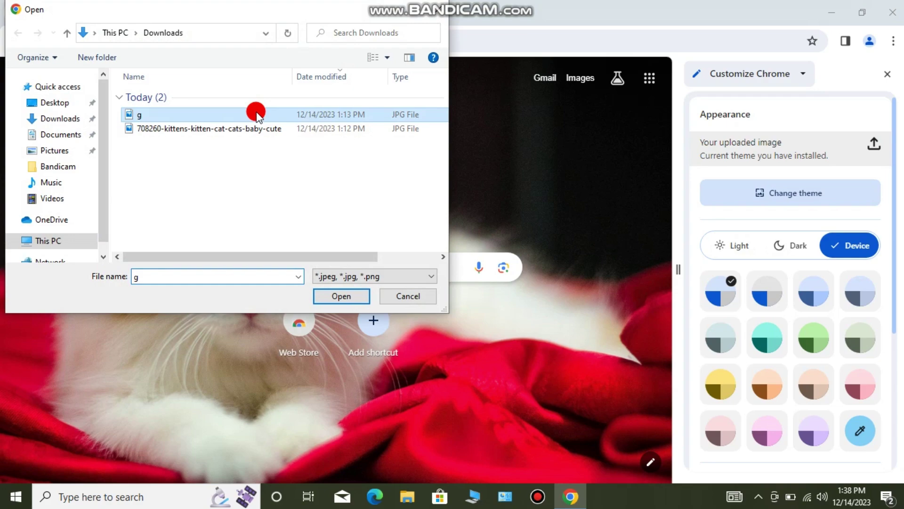
left_click(331, 296)
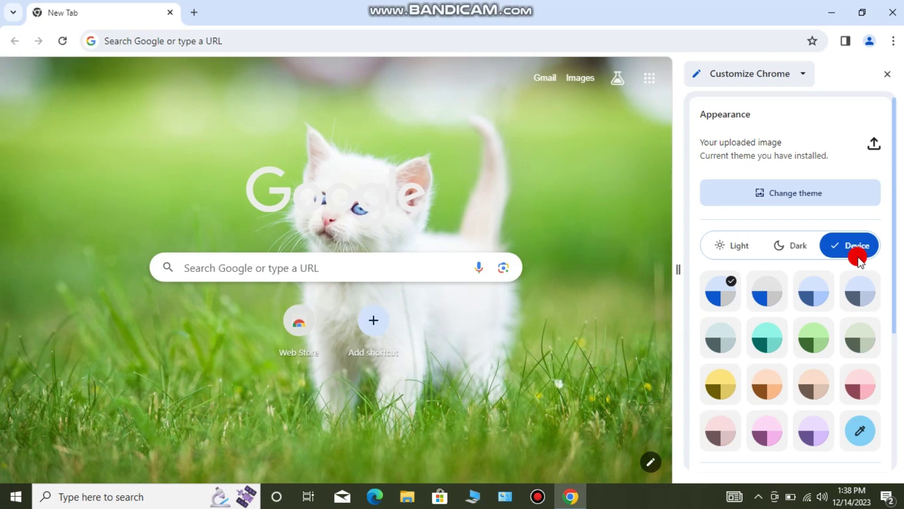
left_click(794, 245)
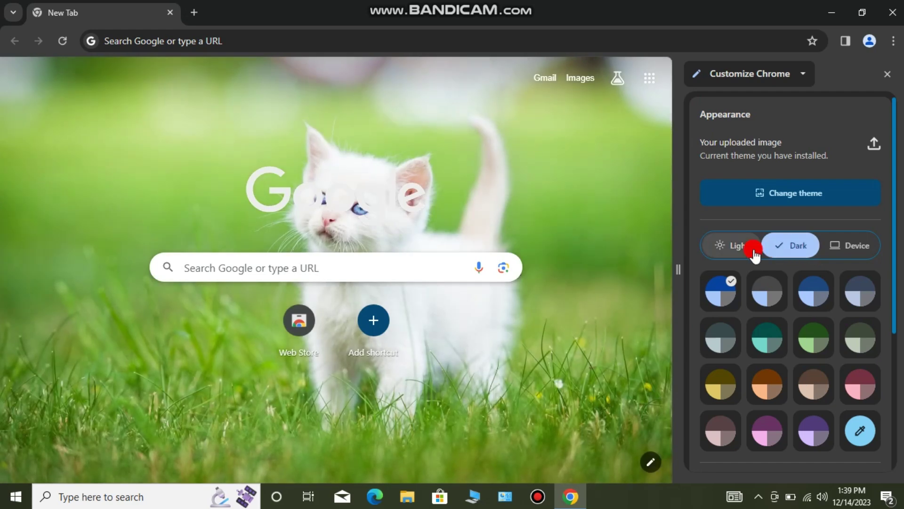
left_click(755, 245)
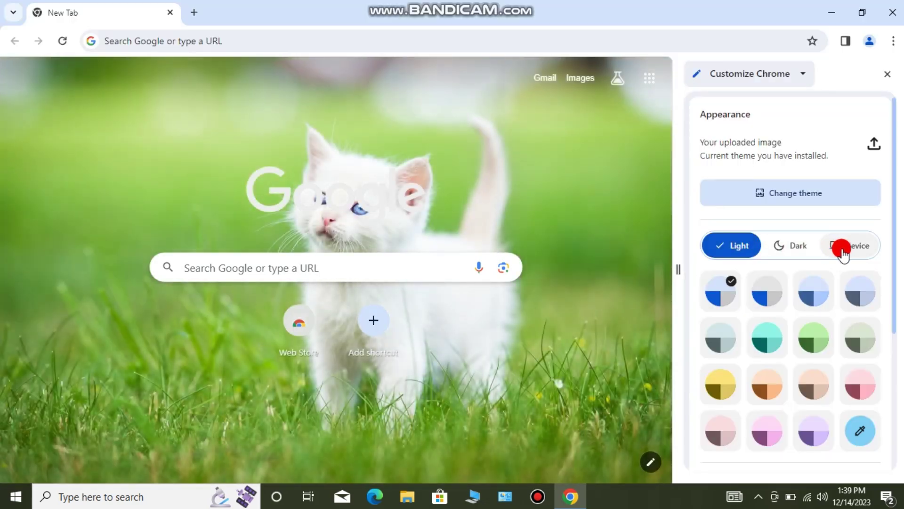
left_click(842, 250)
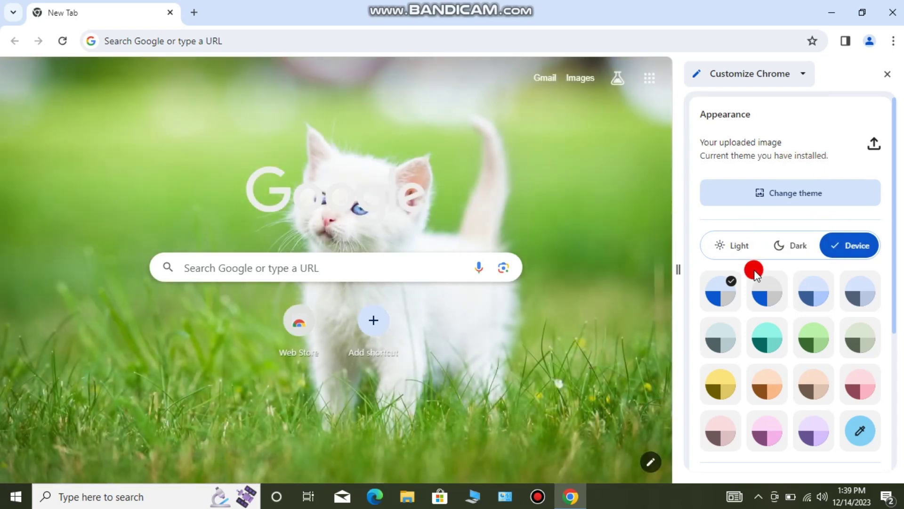
Apply the first Seascapes tile with Refresh daily on, now showing Coral reefs, Lizard Island
left_click(785, 200)
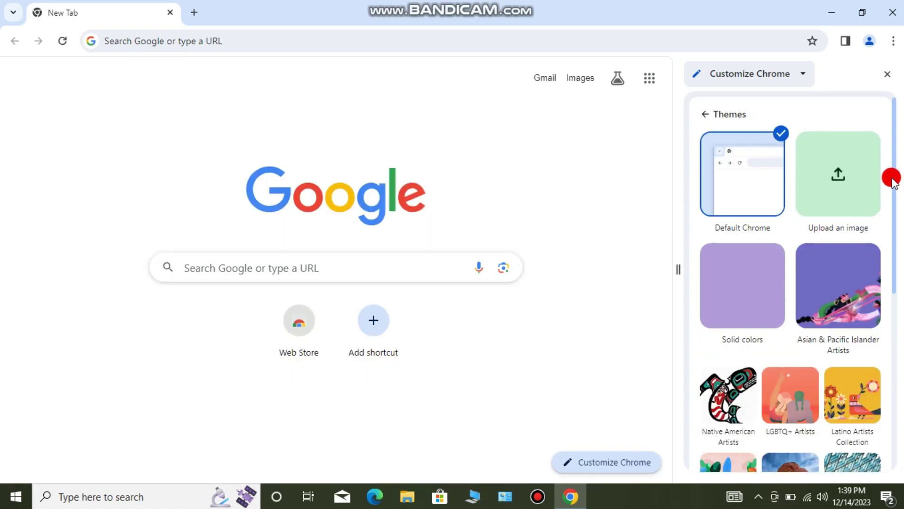
left_click_drag(893, 181, 894, 275)
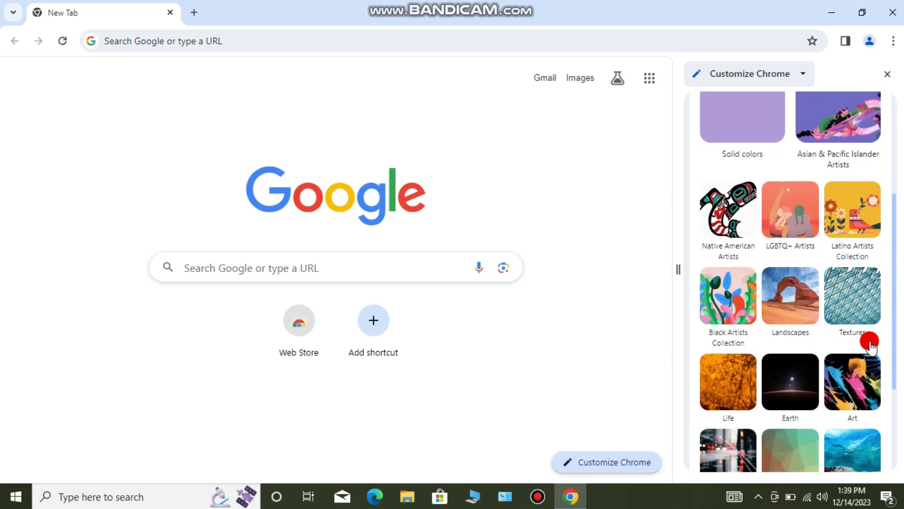
left_click(849, 445)
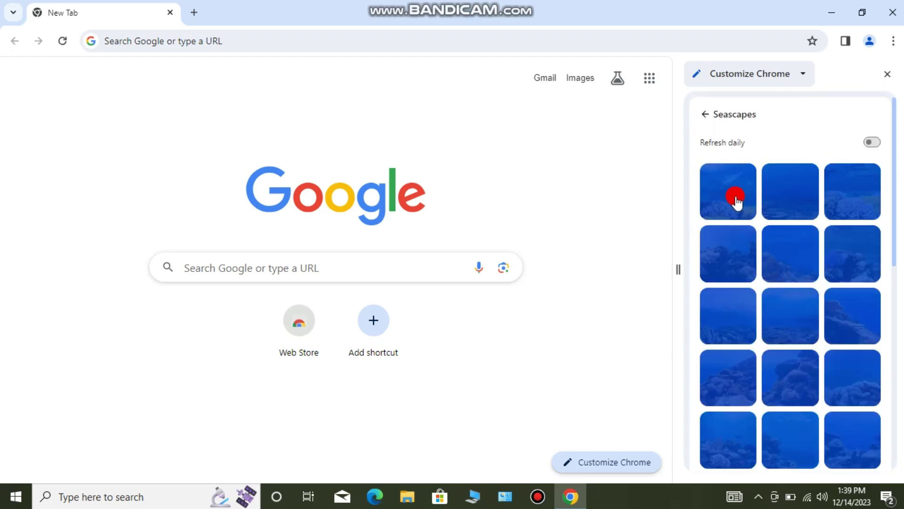
left_click(736, 200)
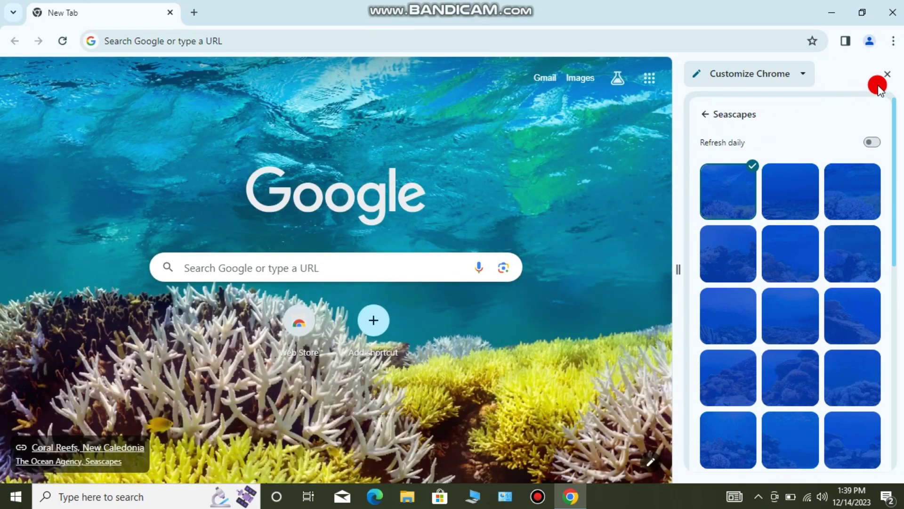
left_click(872, 143)
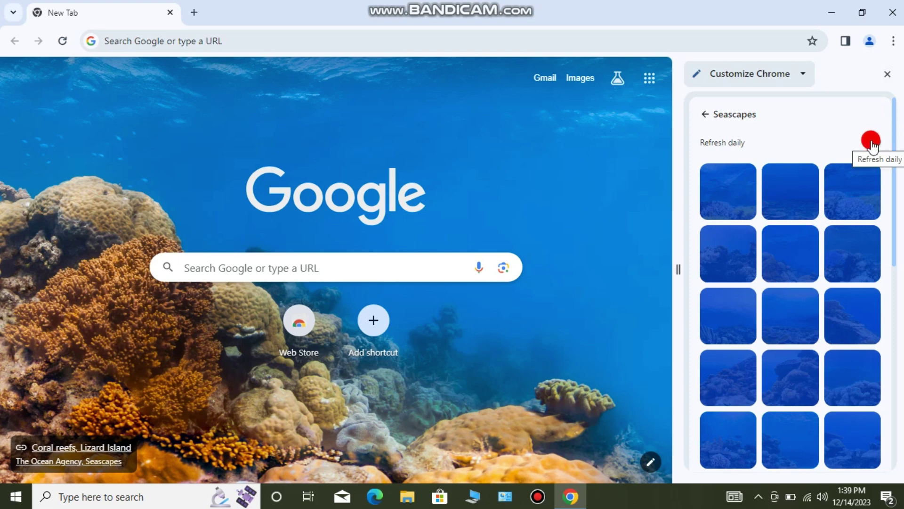
Pick the Coral Reefs, New Caledonia seascape as a fixed background, turning off daily refresh, and close the panel
left_click(711, 210)
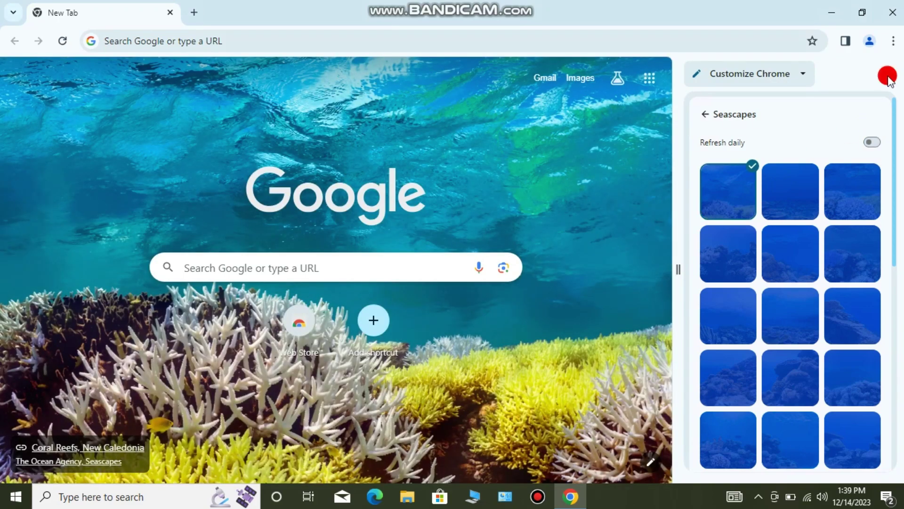
left_click(888, 77)
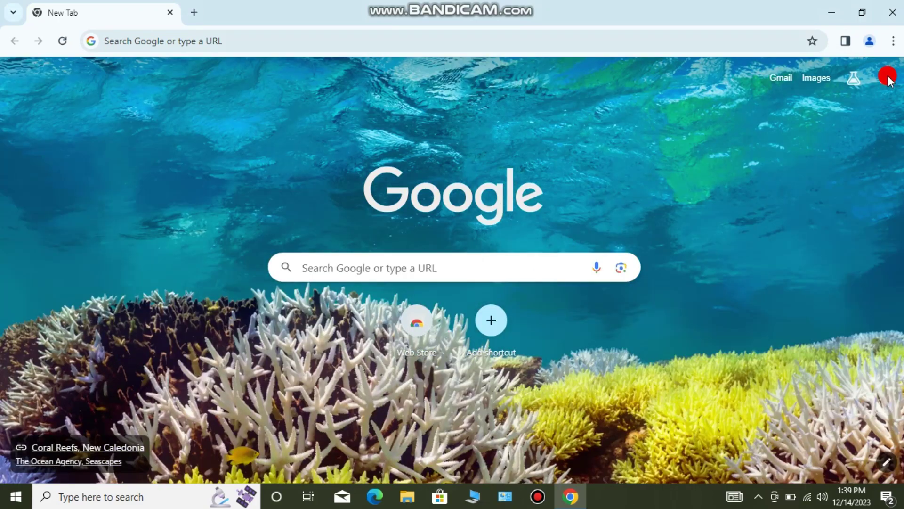